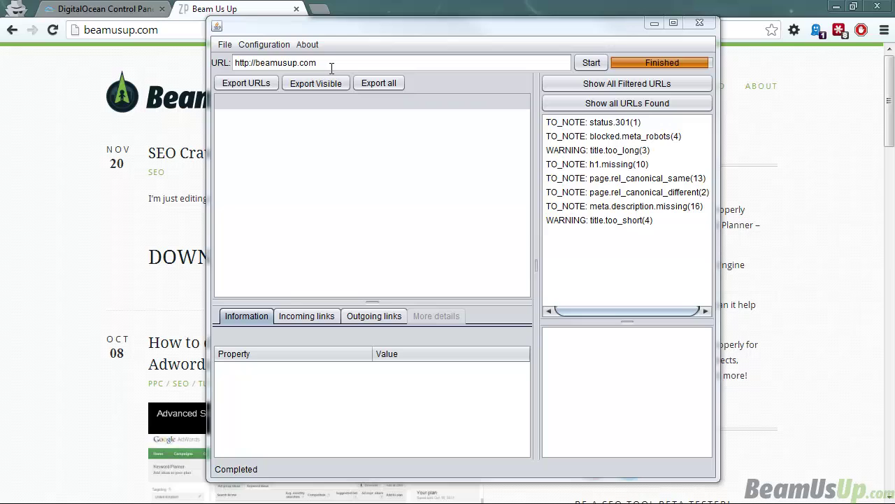
- Close the DigitalOcean browser tab and list the status.301 URLs, widening the URL Address column to show the full address
click(161, 8)
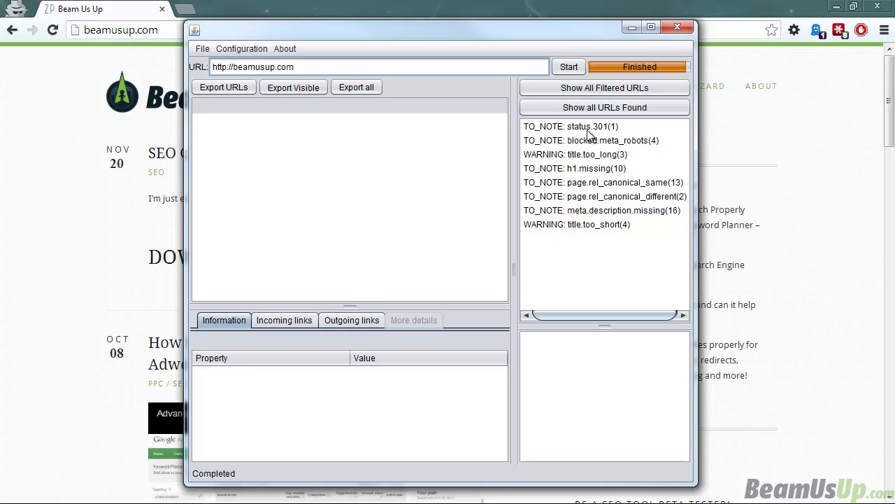
click(590, 128)
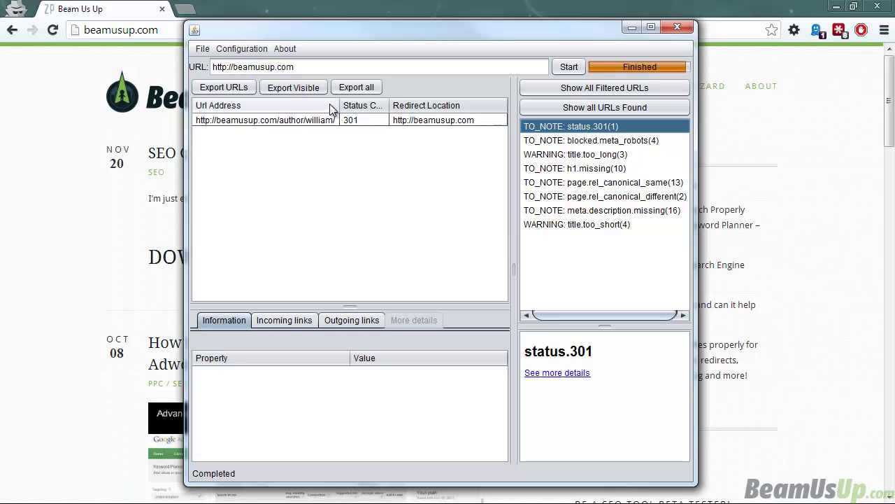
drag(340, 100, 361, 102)
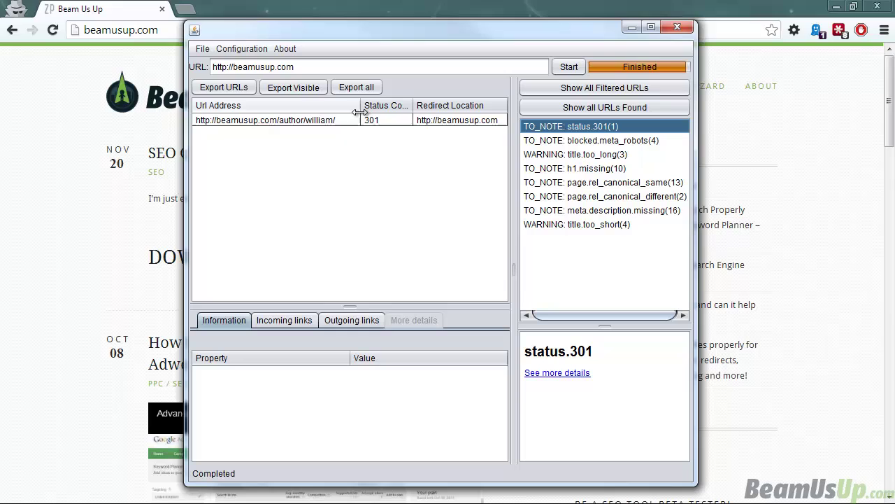
click(407, 123)
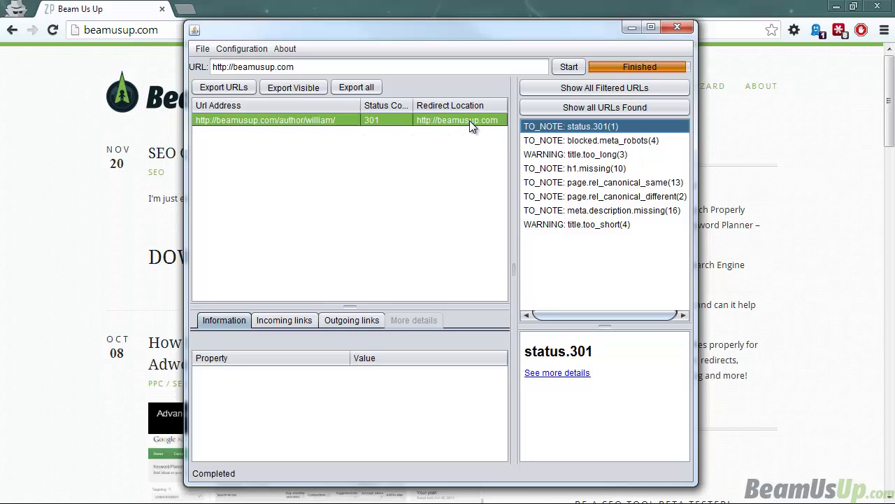
- List the blocked.meta_robots pages in a maximized window and examine each page's properties, ending with the category/tutorials page
click(575, 140)
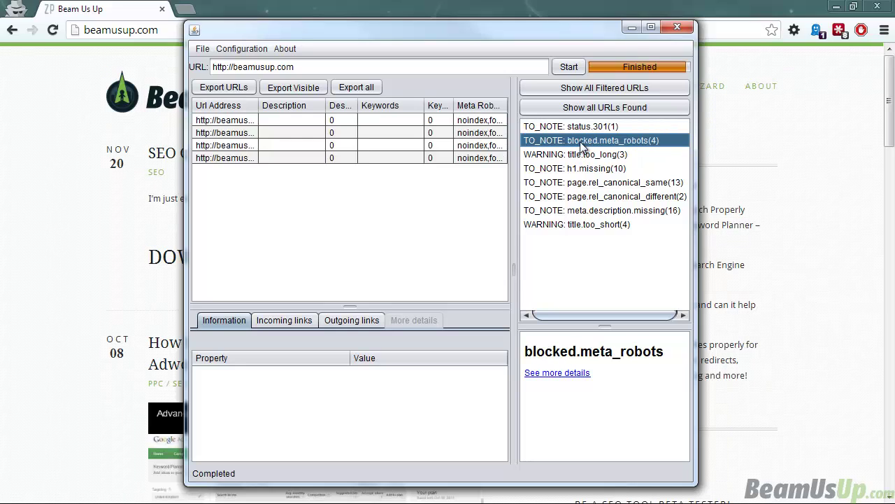
click(651, 28)
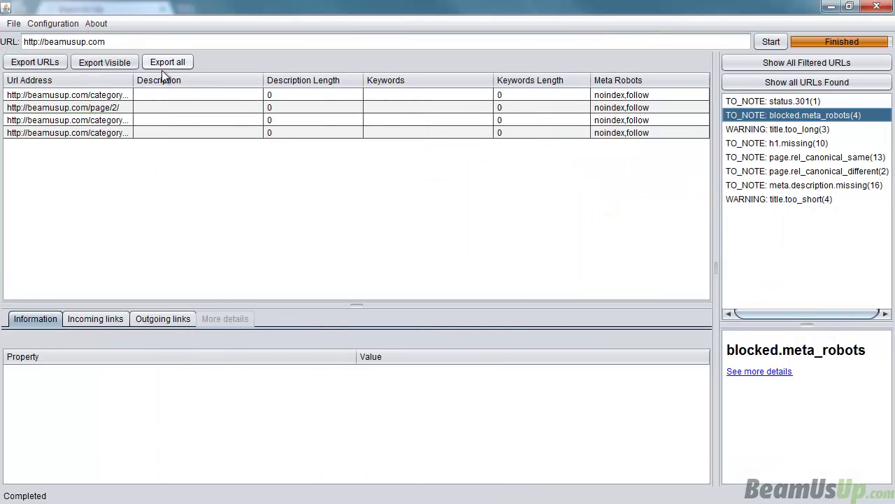
click(144, 107)
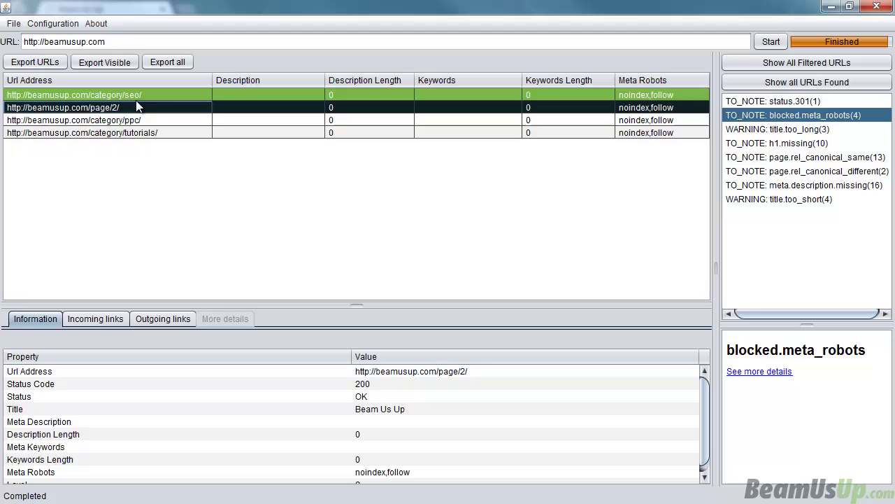
click(138, 94)
click(139, 119)
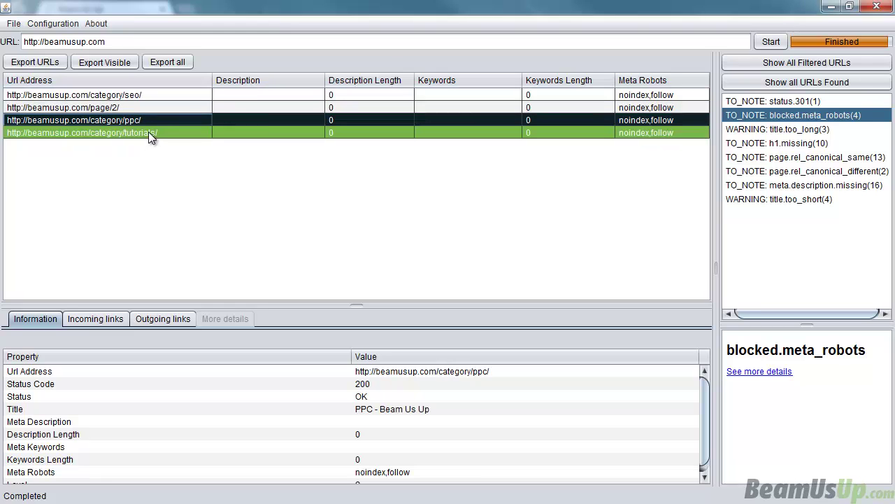
click(145, 132)
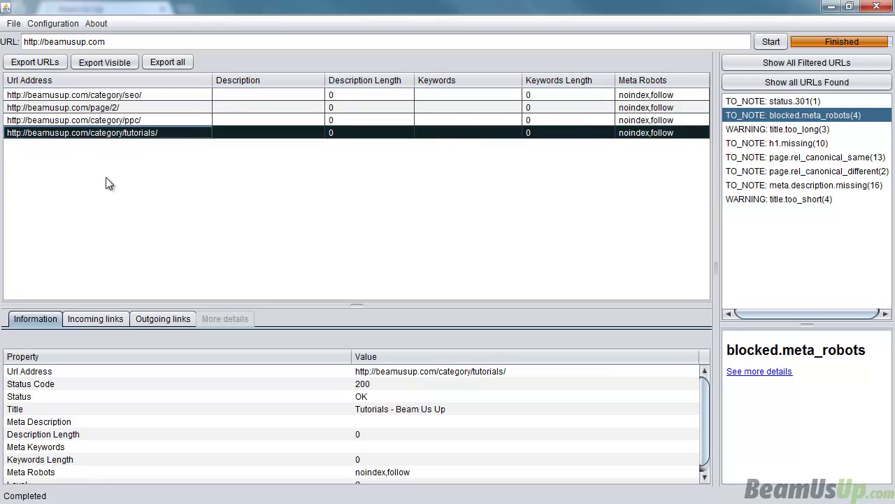
scroll(144, 390, down, 2)
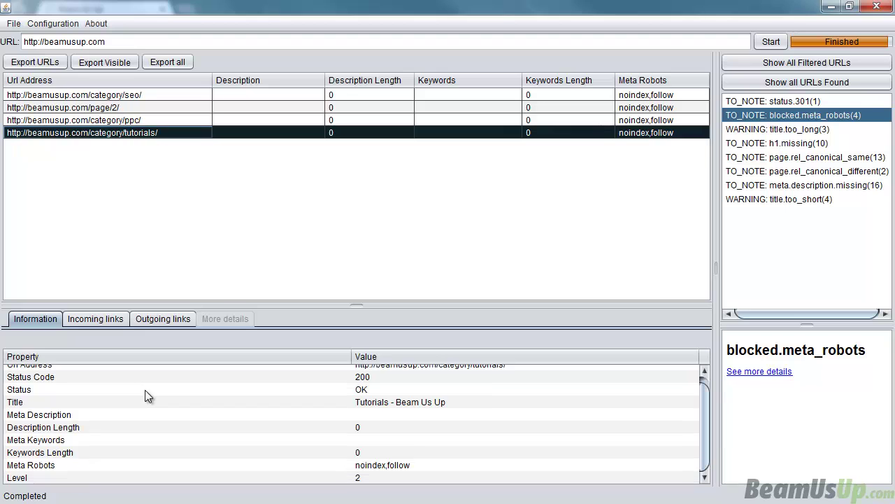
- Review the incoming links of the category/tutorials page, widening the From column to read the full source addresses
click(83, 319)
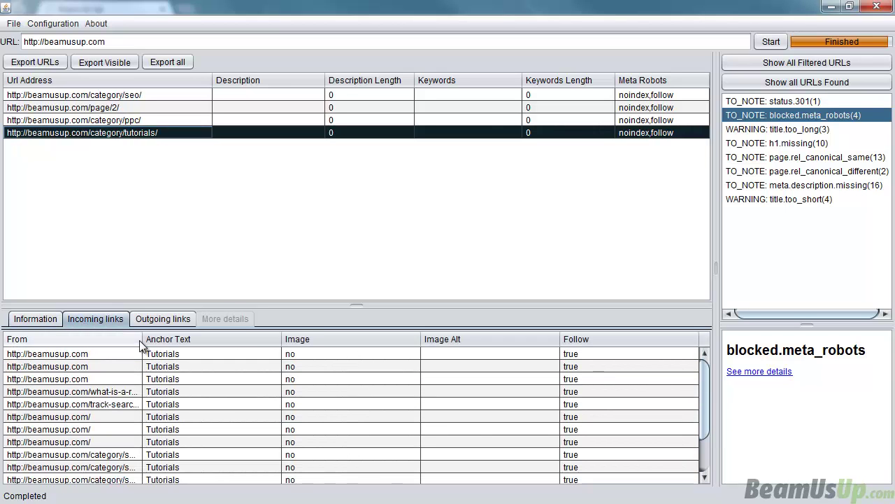
drag(142, 341, 339, 346)
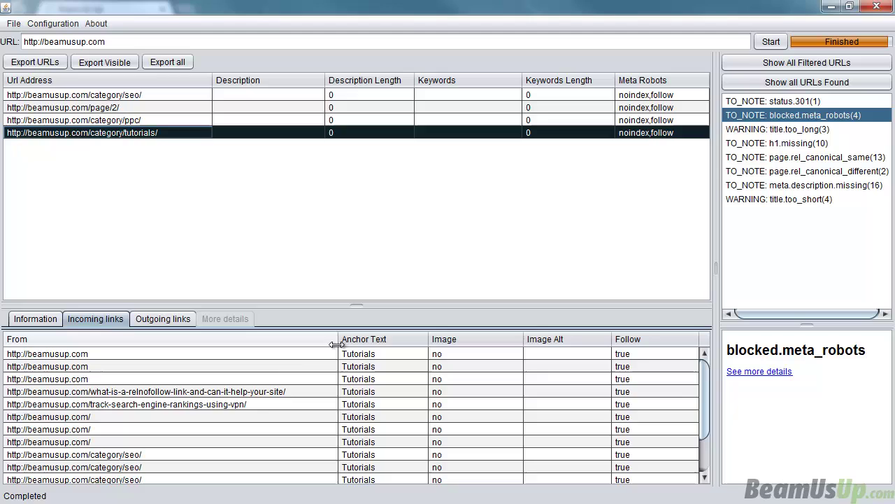
click(168, 394)
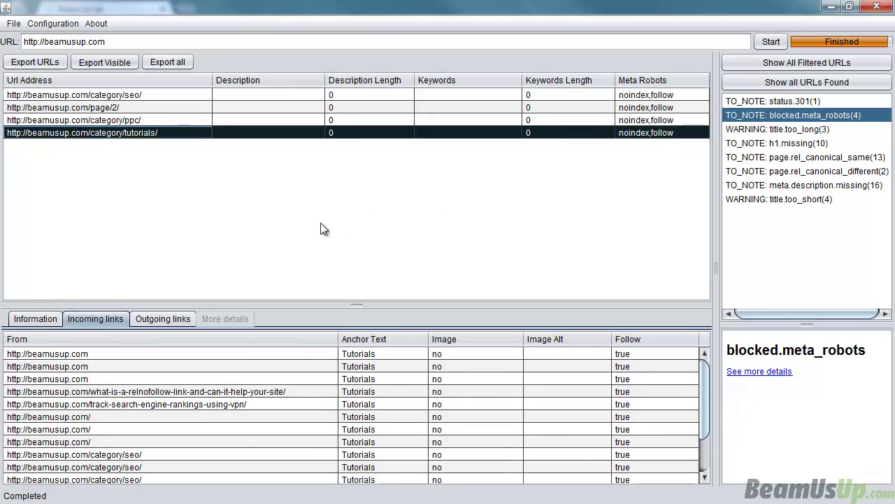
scroll(236, 375, down, 1)
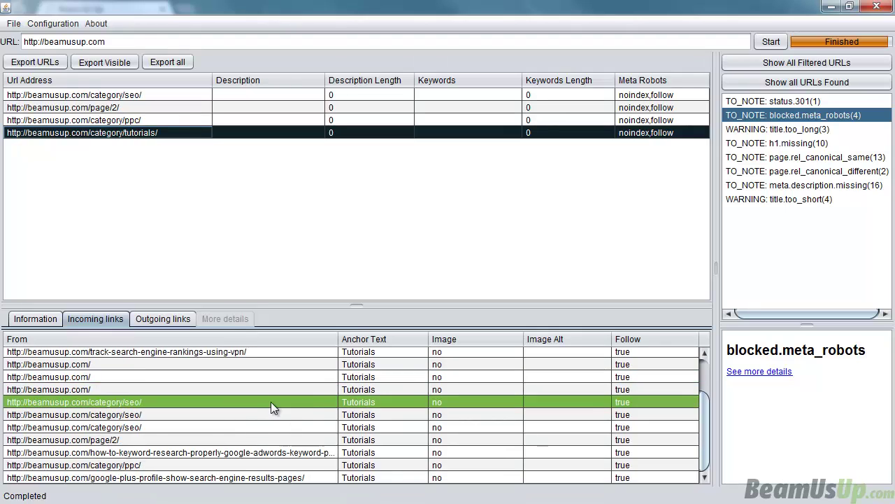
scroll(271, 401, up, 1)
- Review the tutorials page's outgoing links and their response codes with a widened To column, and select the plus.google.com link
click(164, 320)
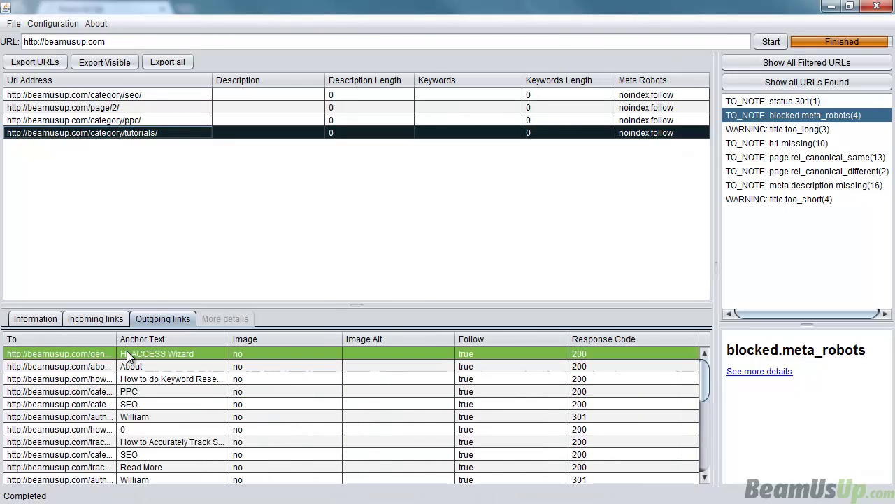
drag(117, 341, 285, 344)
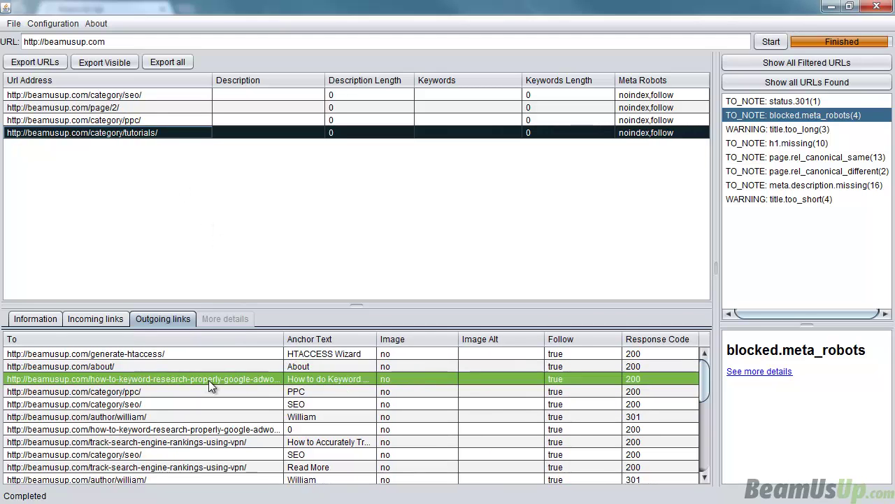
scroll(427, 400, down, 4)
scroll(427, 400, up, 2)
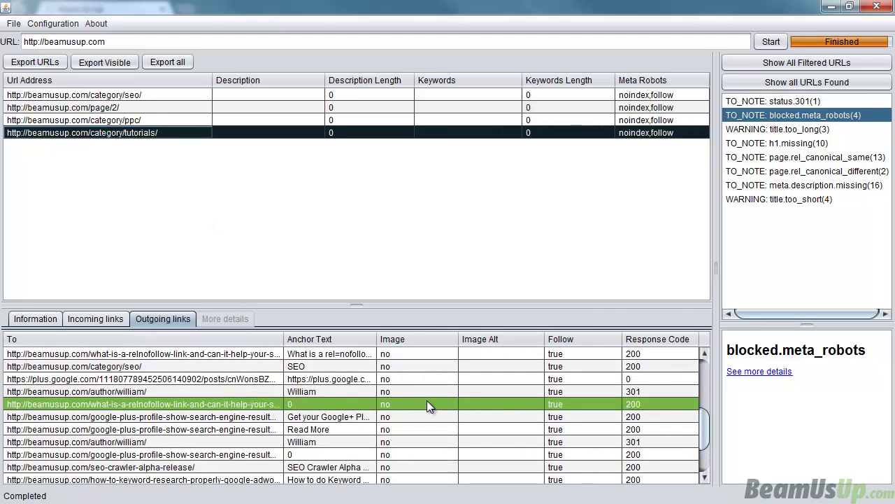
scroll(290, 370, up, 2)
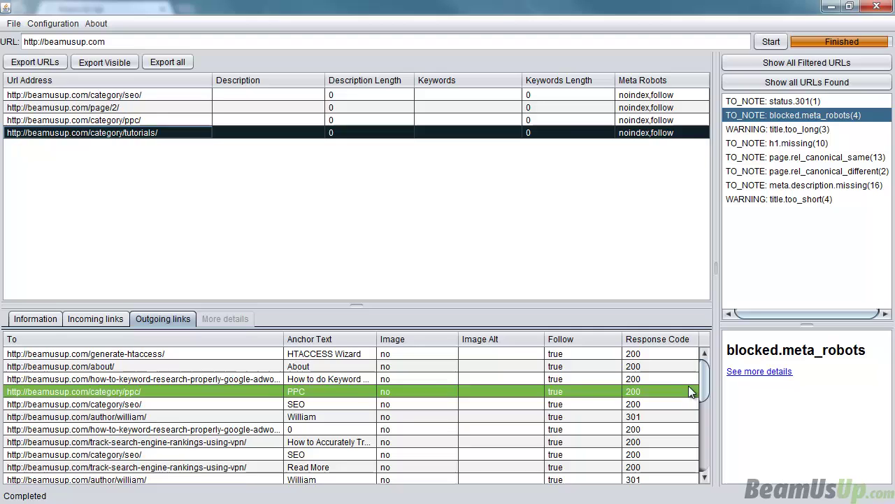
drag(706, 381, 694, 418)
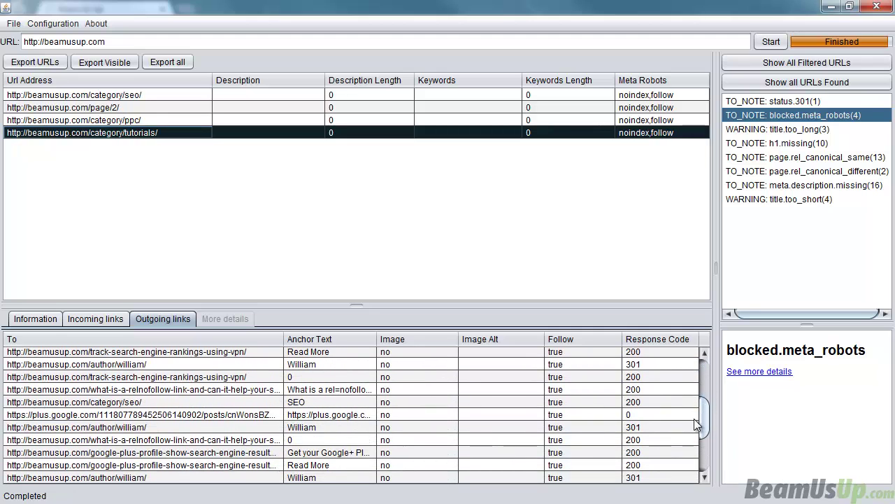
click(585, 415)
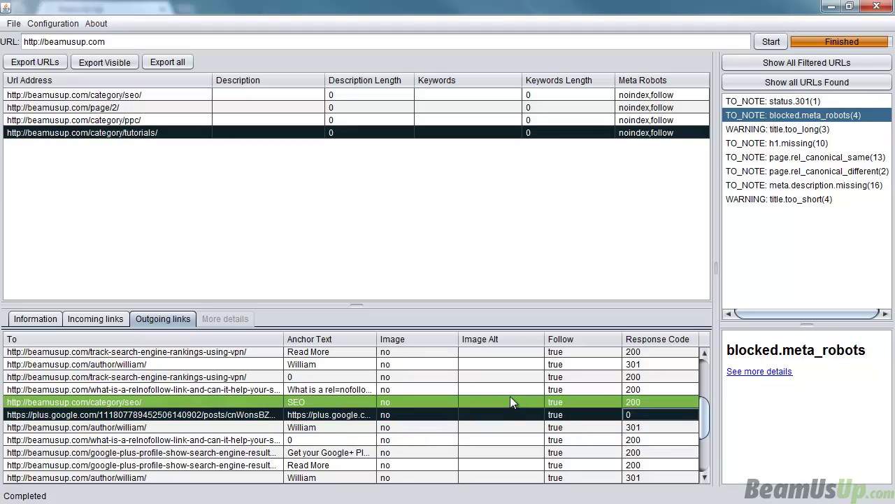
- Review the web crawler configuration options, including loading external URLs and storing their response codes, and close the dialog
click(50, 24)
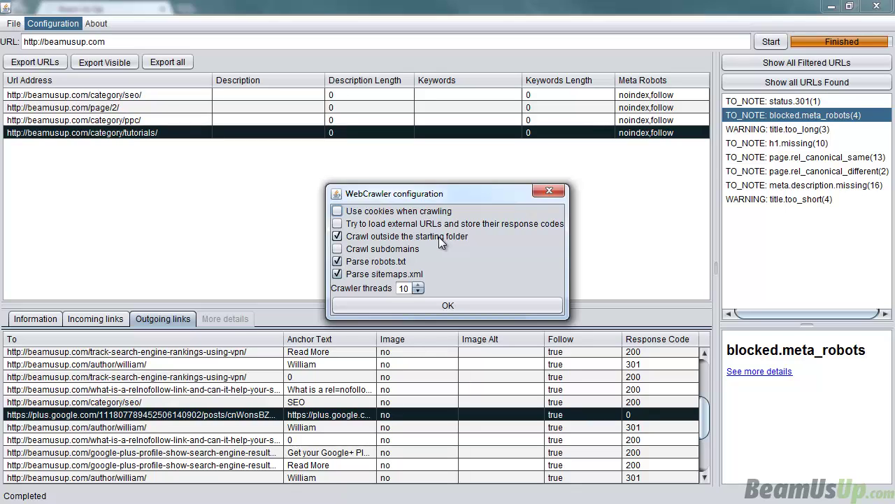
key(Return)
click(13, 23)
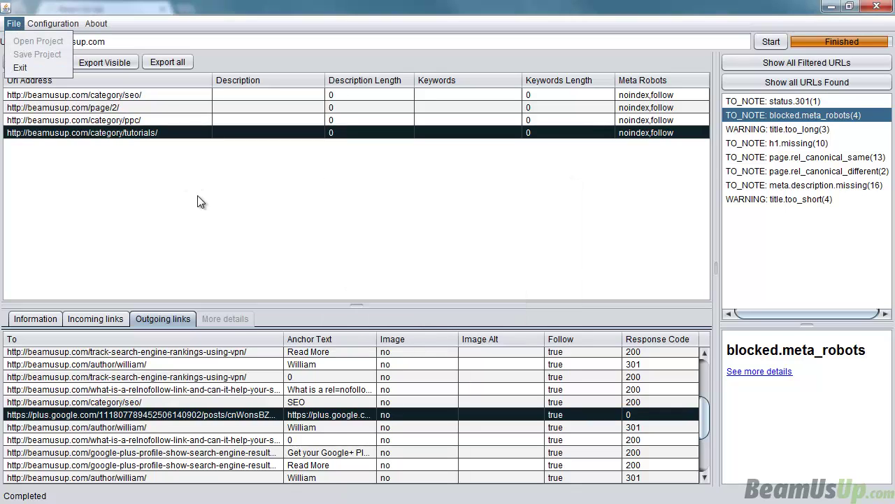
click(214, 208)
scroll(502, 427, down, 2)
scroll(333, 447, up, 5)
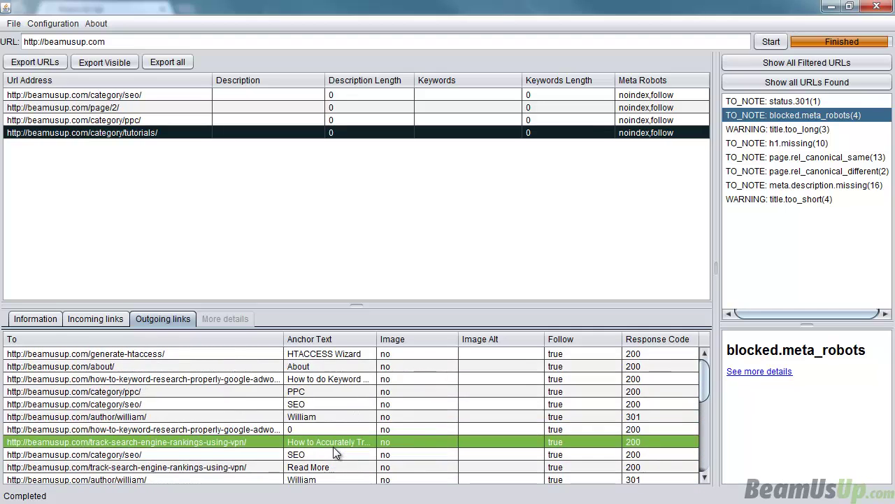
- List the title.too_long URLs and narrow the URL Address column to compare their titles and title lengths
click(769, 130)
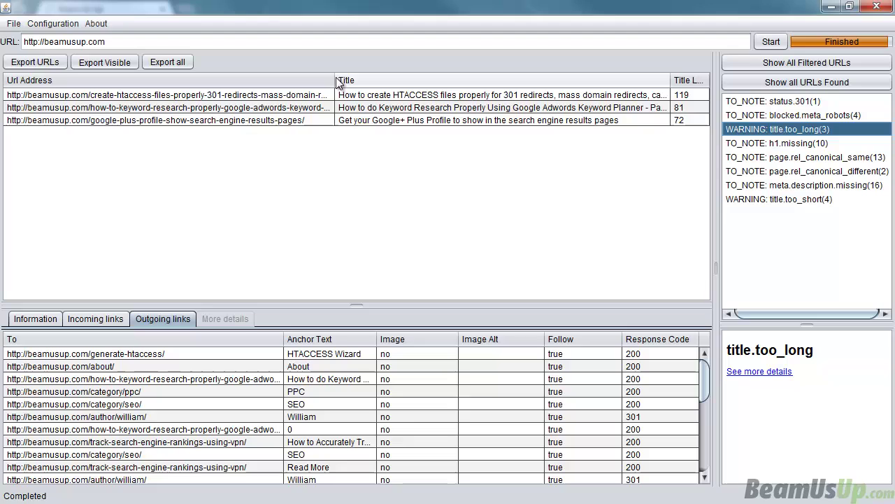
drag(337, 81, 260, 81)
click(447, 119)
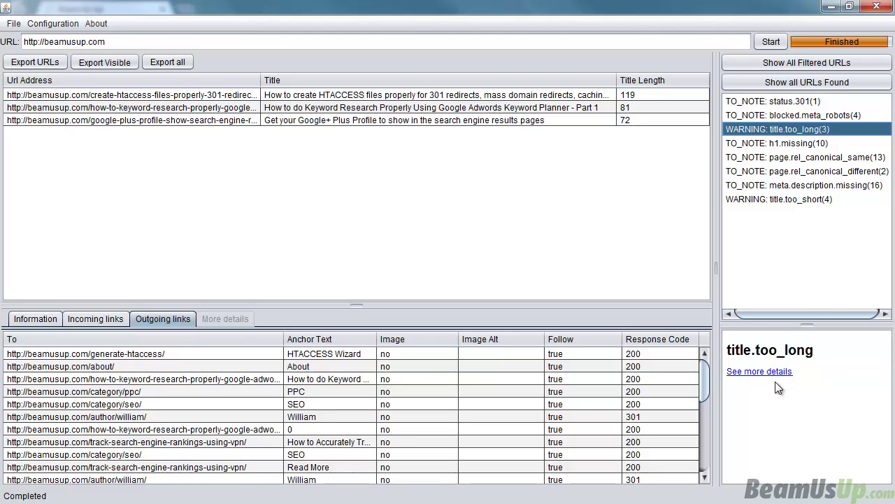
- Review the URLs listed under h1.missing and under the page.rel_canonical_same and page.rel_canonical_different notes
click(795, 143)
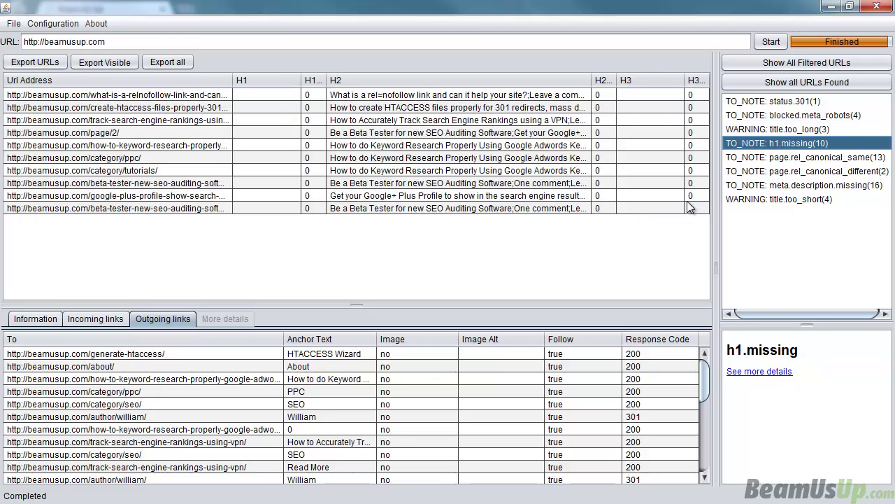
click(798, 160)
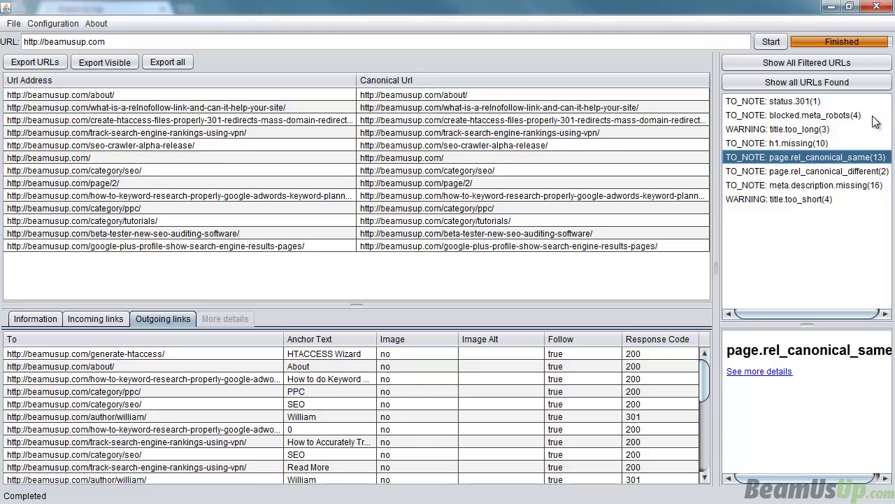
click(852, 170)
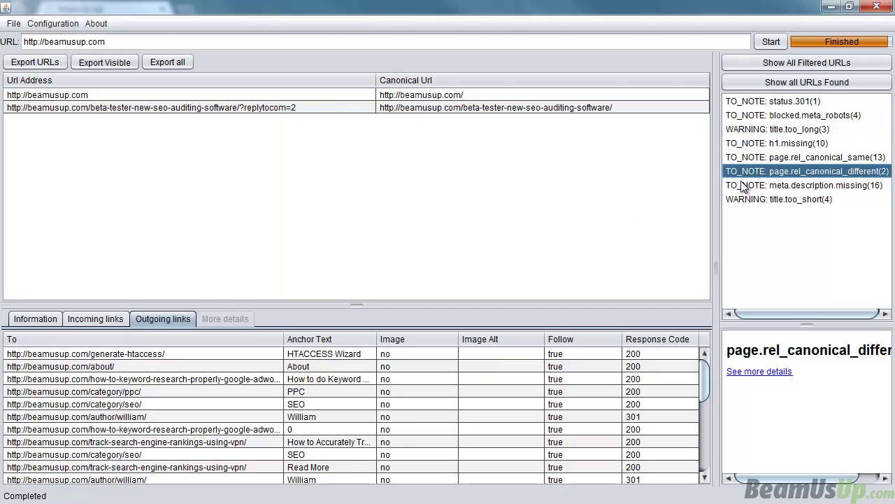
- Review the meta.description.missing and title.too_short URLs, and revisit the blocked.meta_robots and page.rel_canonical_same lists
click(773, 186)
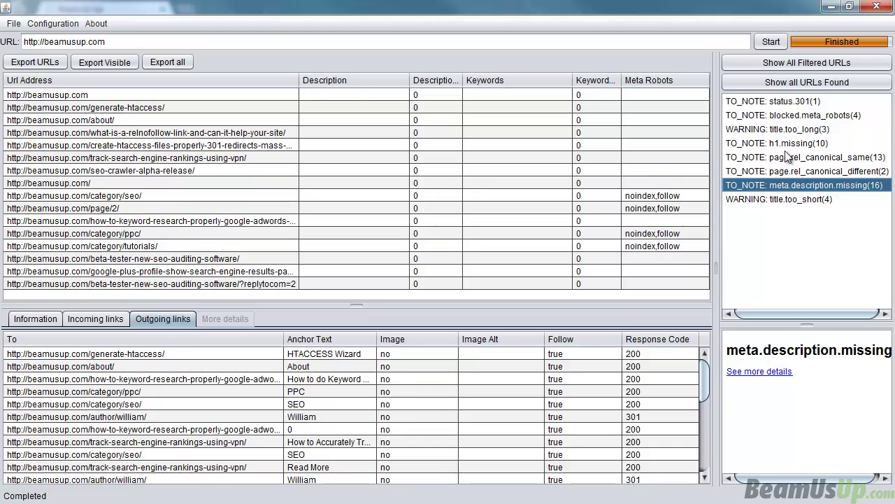
click(810, 199)
click(784, 116)
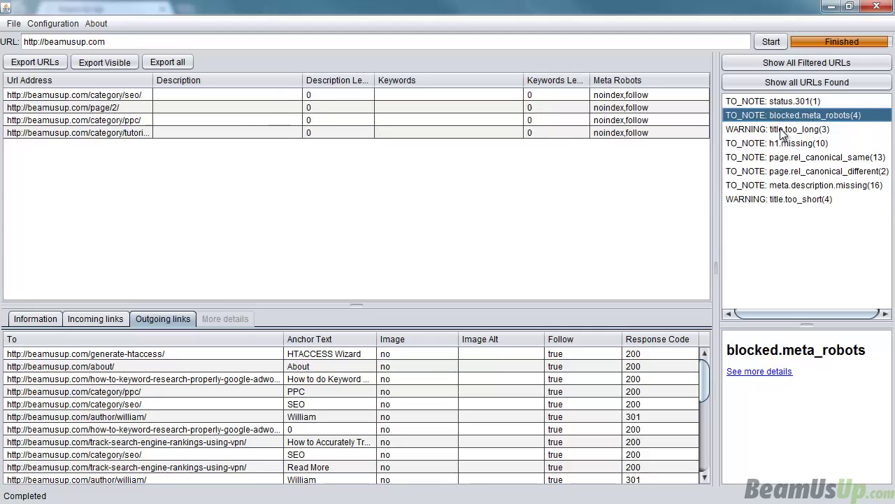
click(788, 156)
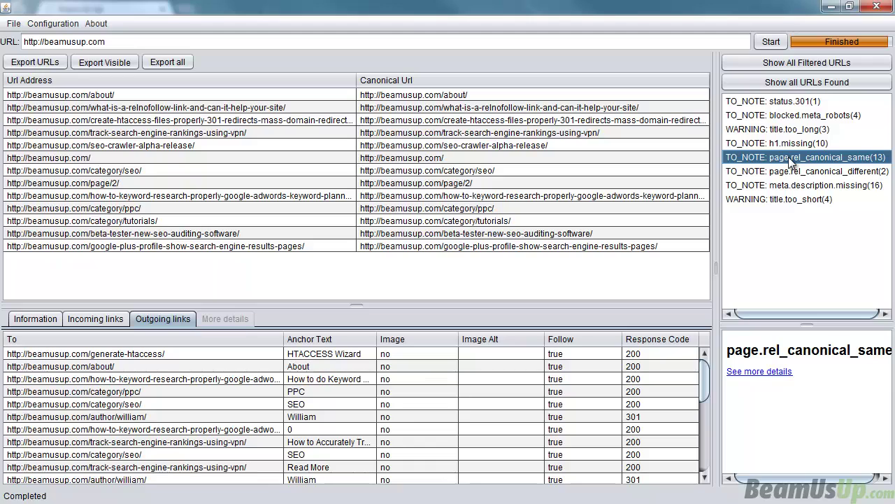
- Show all URLs found by the crawl and widen the URL Address column
click(801, 84)
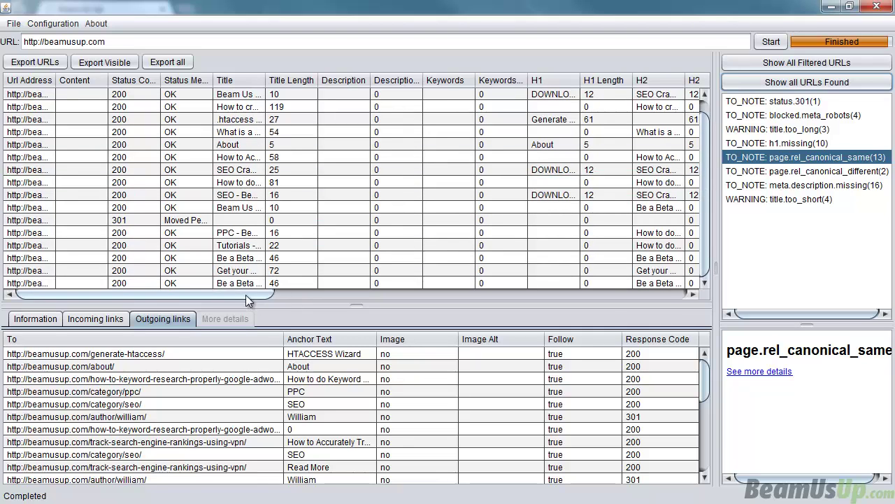
drag(56, 79, 268, 80)
- Show all filtered URLs together, and return the link details to the selected page's general information
click(773, 63)
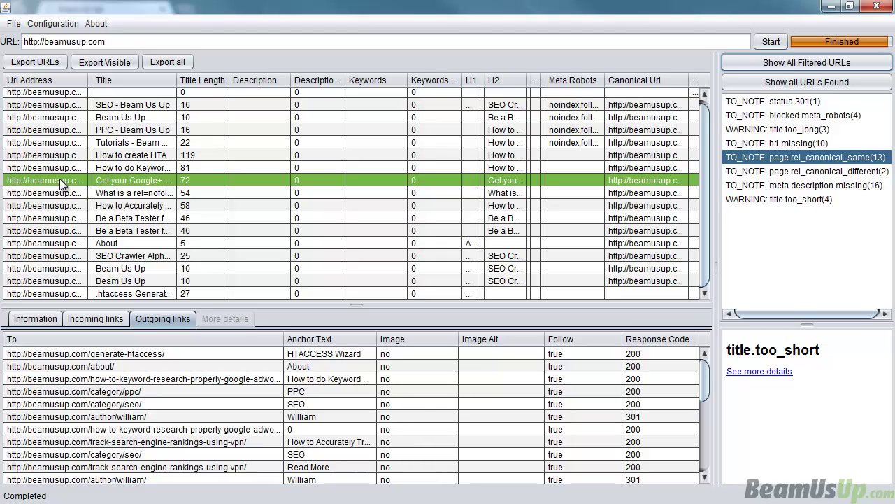
click(95, 318)
click(35, 318)
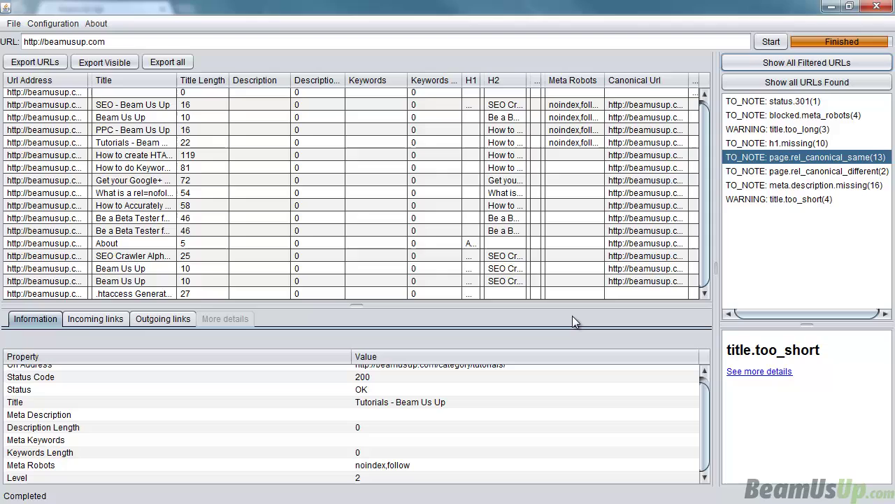
drag(389, 7, 409, 6)
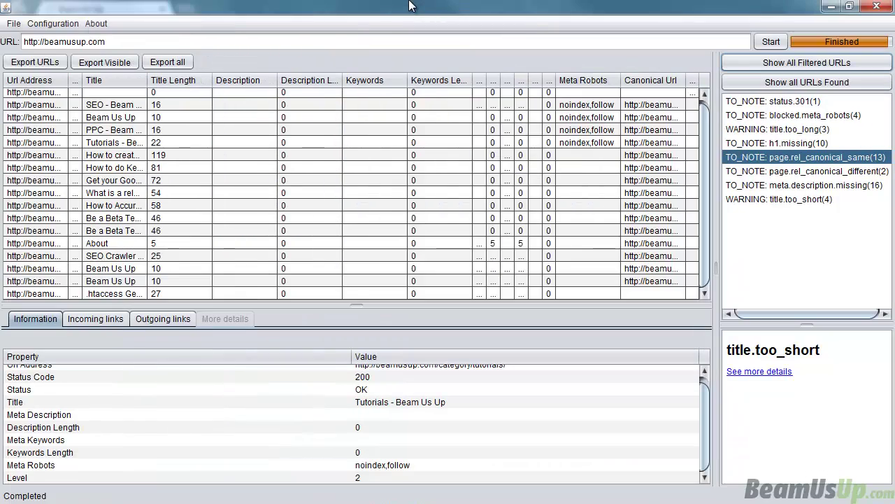